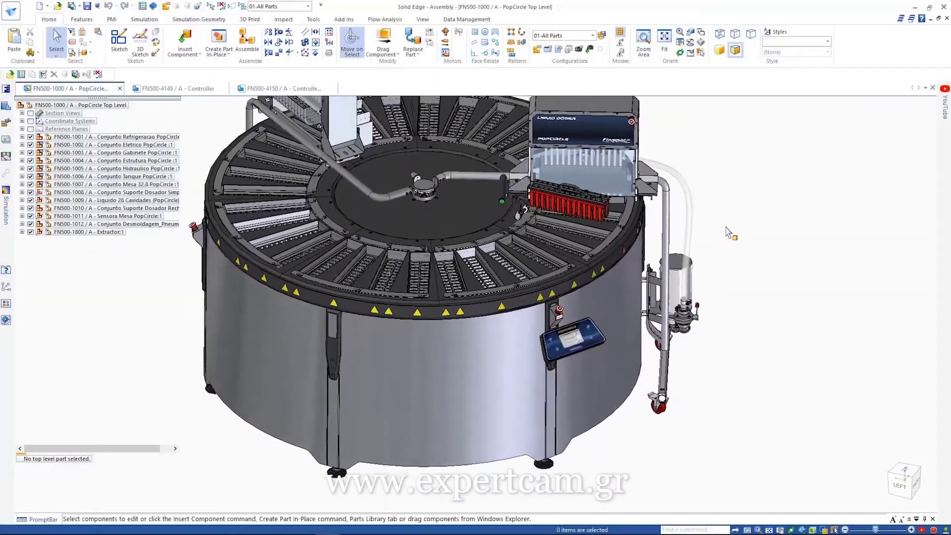
Show the 05-Display Console configuration of the top-level assembly and switch to the FN500-4149 Controller part.
left_click(288, 6)
left_click(313, 85)
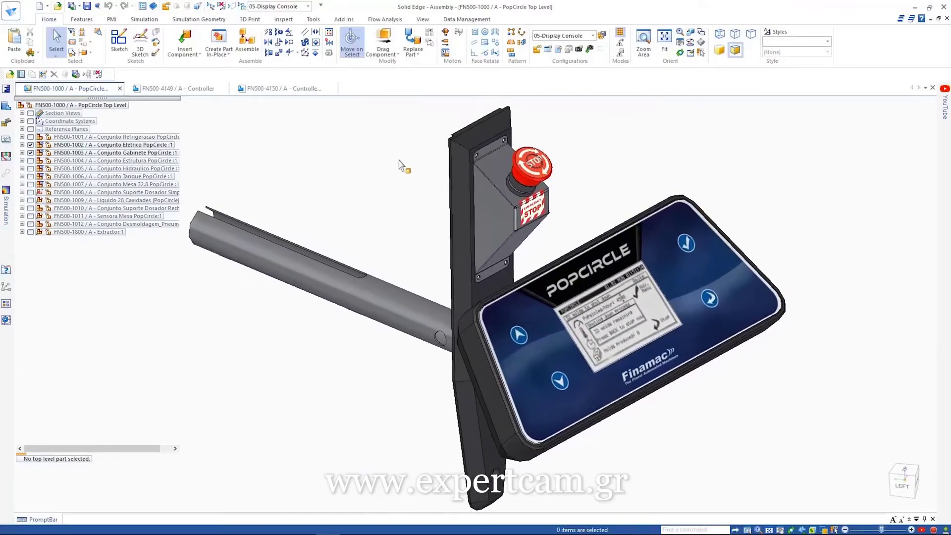
left_click(182, 89)
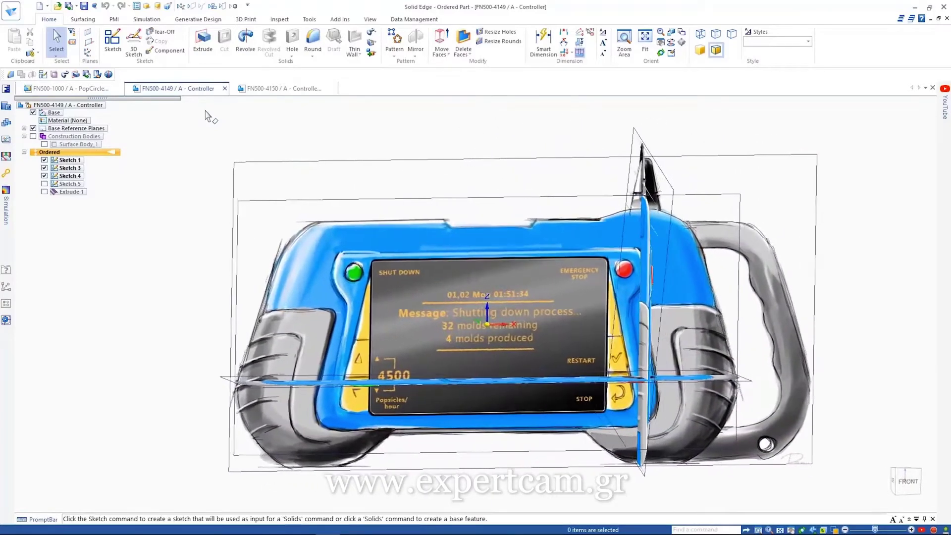
Start subdivision modeling and create a box at the origin, 385 mm wide, 70 mm deep and 205 mm high, with 3 X segments.
left_click(83, 19)
left_click(75, 39)
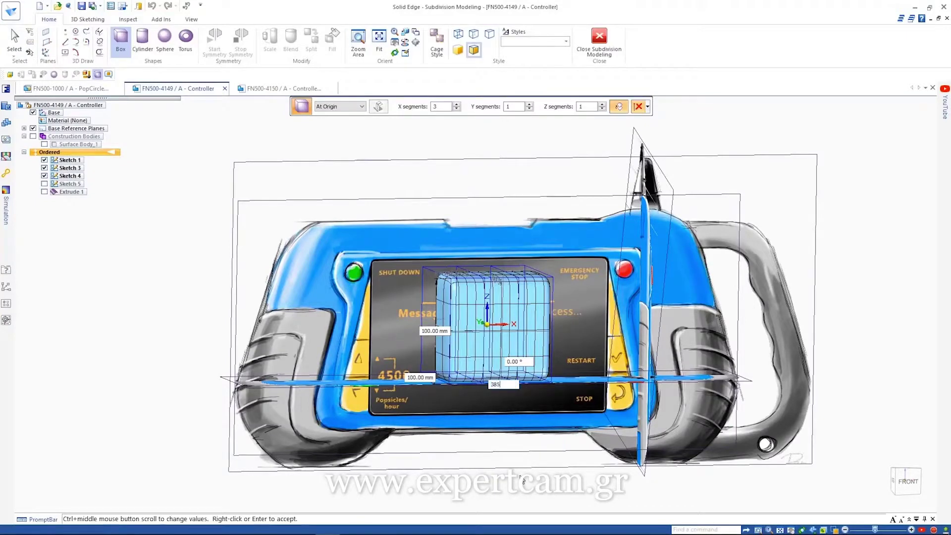
key("Tab")
type("70")
key("Tab")
type("205")
key("Tab")
key("Return")
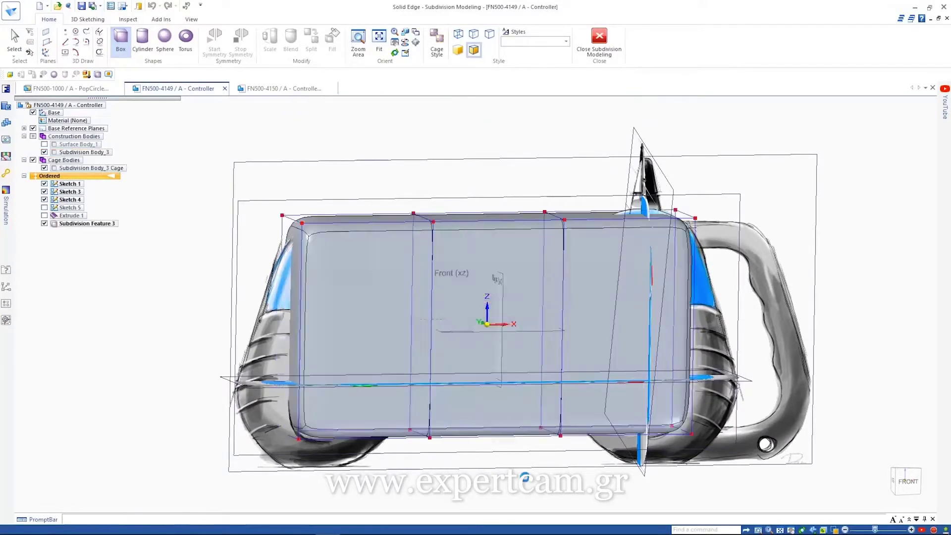
Scale the bottom faces of the box cage wider along X so the sides slope along the sketched controller outline.
left_click_drag(244, 428, 741, 476)
left_click(270, 42)
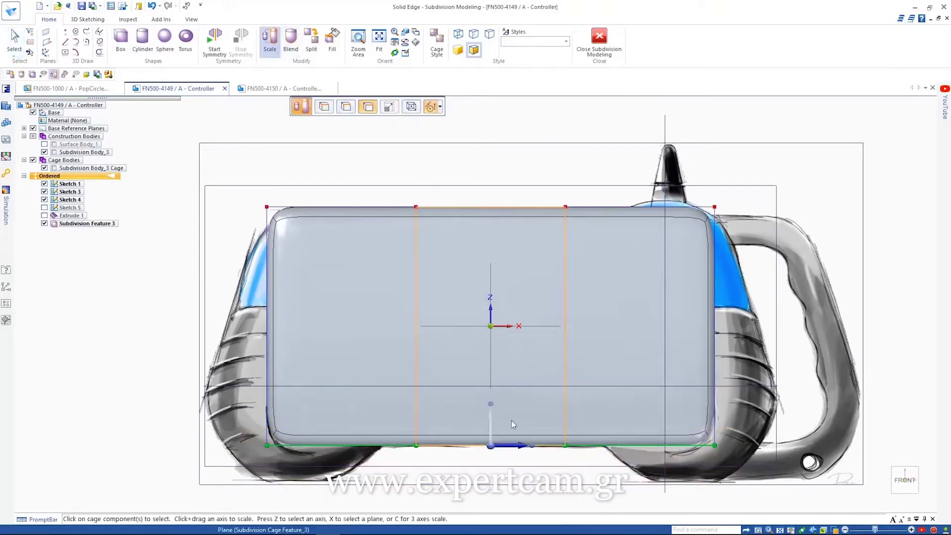
left_click(517, 446)
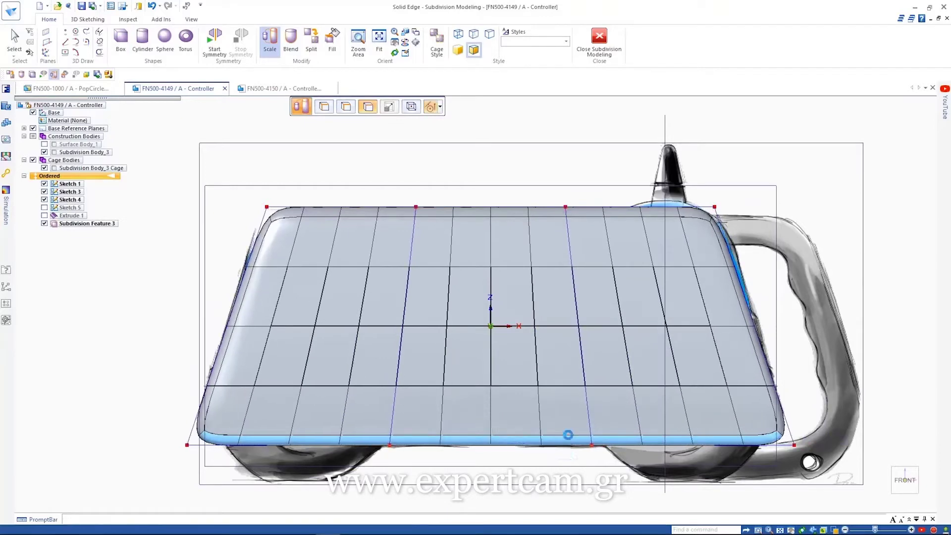
left_click(568, 435)
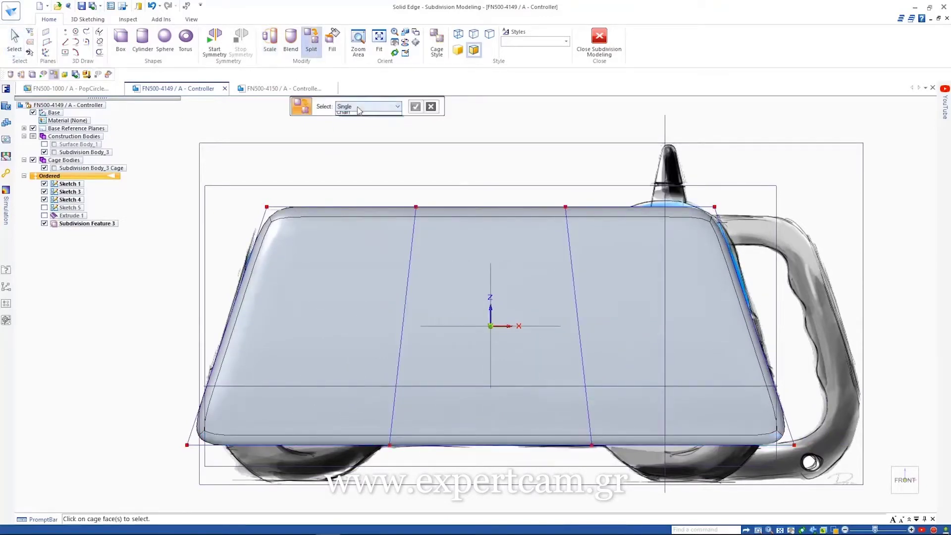
Split the cage horizontally at mid-height and again in the upper row at the display's top edge, using chain selection with one split each.
left_click(406, 241)
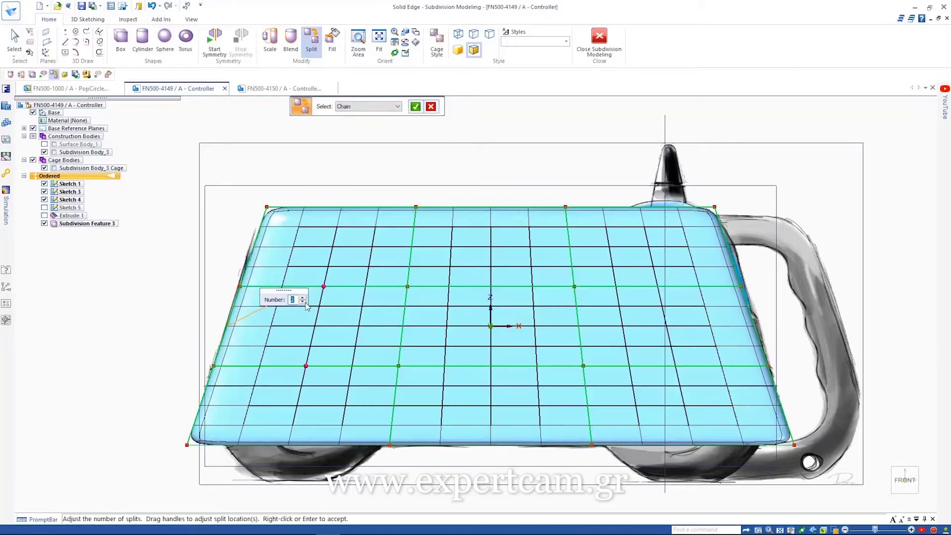
right_click(380, 284)
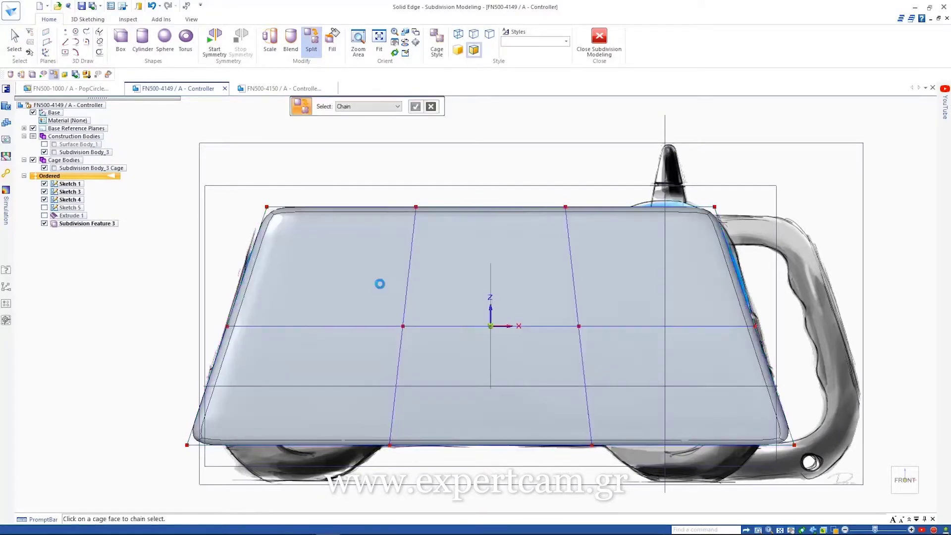
left_click(406, 263)
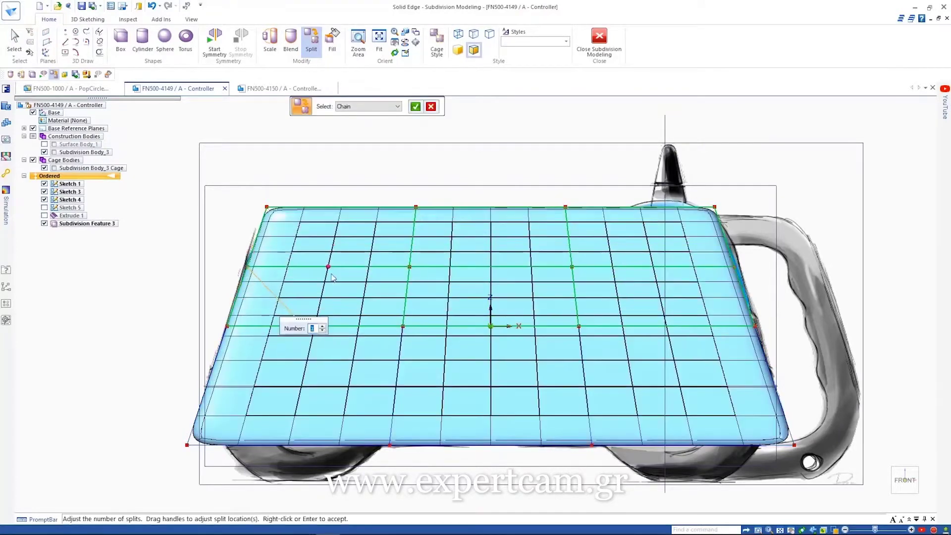
right_click(339, 238)
key("Escape")
Move both inner vertical cage edge loops outward in X so they frame the sketched display area.
left_click_drag(373, 181, 427, 459)
key("space")
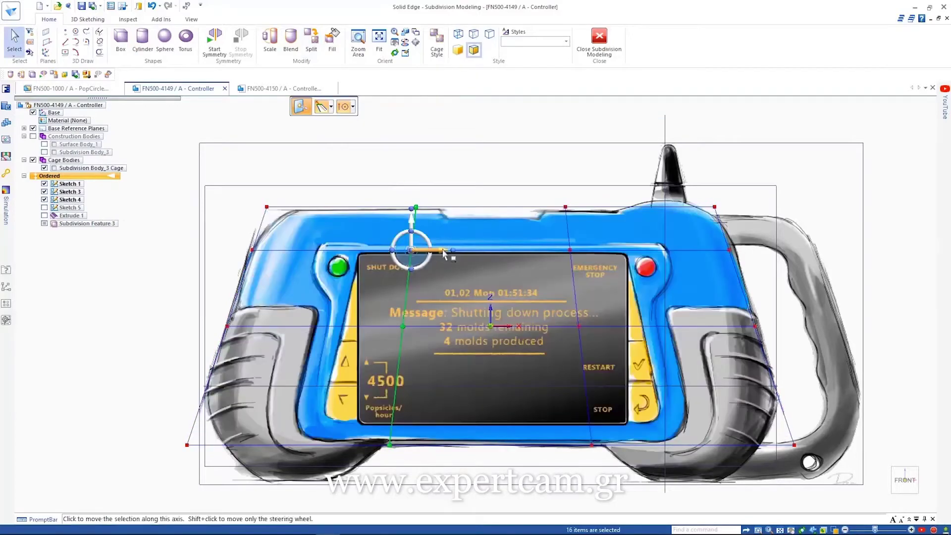
left_click(336, 308)
left_click_drag(533, 180, 615, 459)
left_click(601, 208)
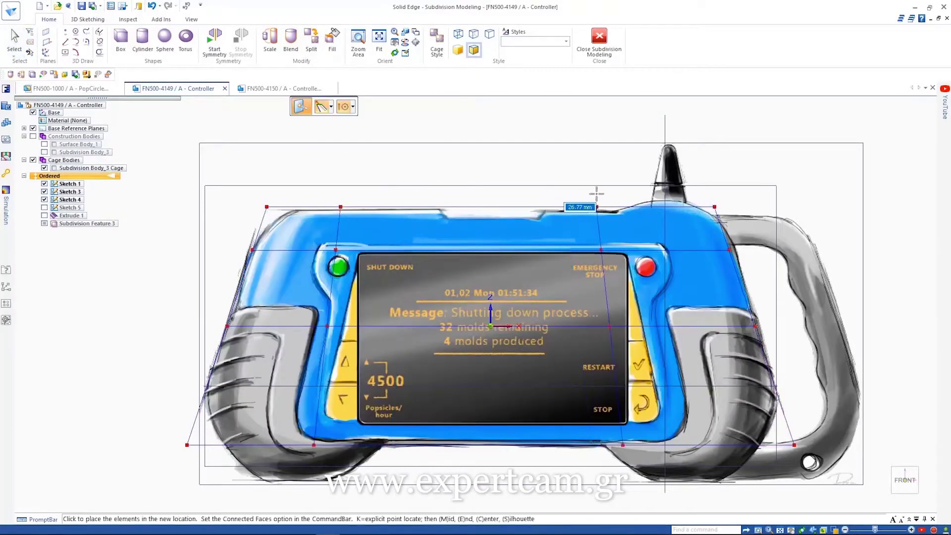
left_click(641, 194)
key("Escape")
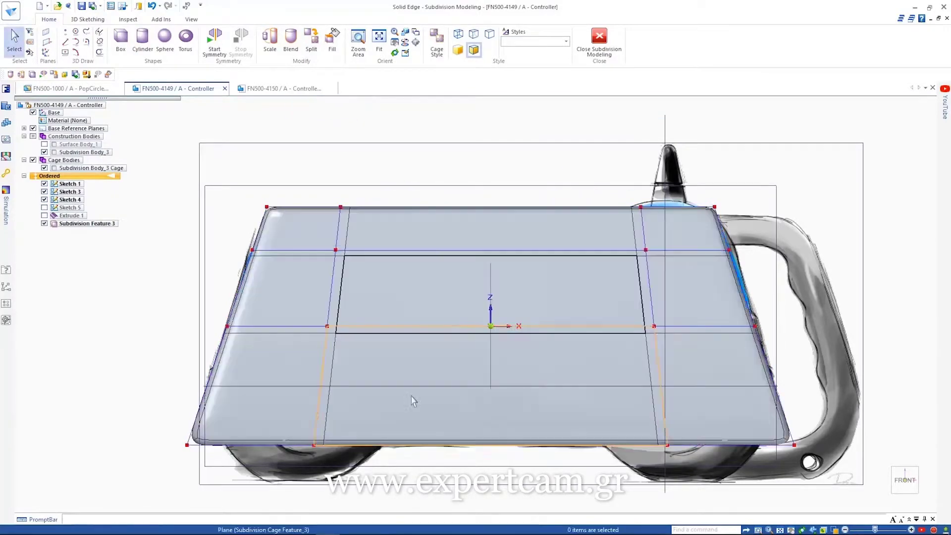
Raise the two central front faces outward from the body as a new level with 1 segment.
left_click(411, 396)
left_click(413, 298)
left_click(301, 106)
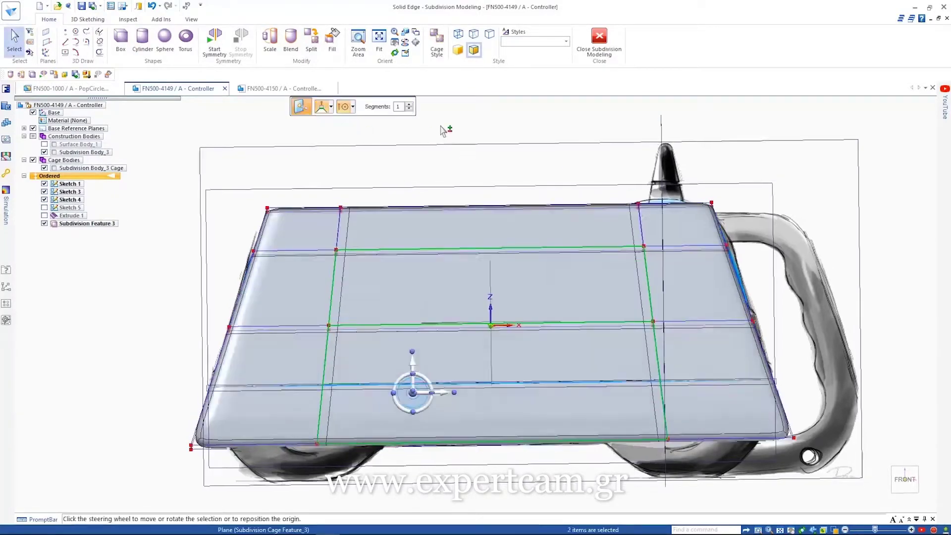
left_click(476, 342)
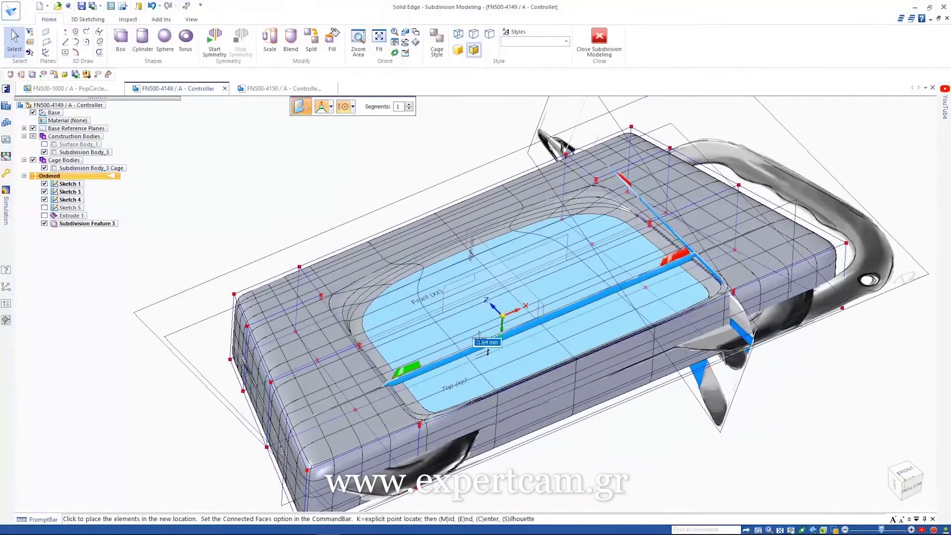
left_click(475, 346)
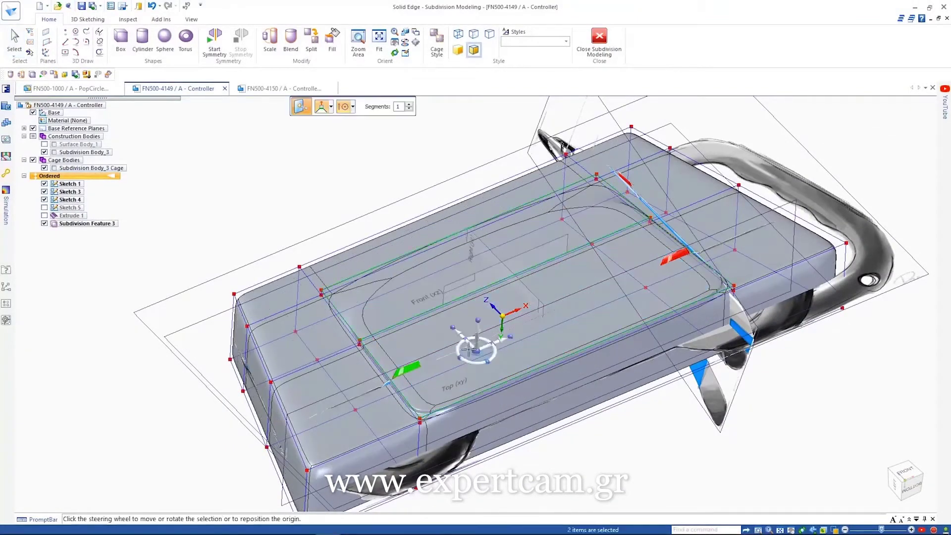
key("Escape")
Set the blend of the cage edges around the raised display frame to 1.
middle_click_drag(625, 469, 647, 450)
key("ctrl+b")
left_click(291, 48)
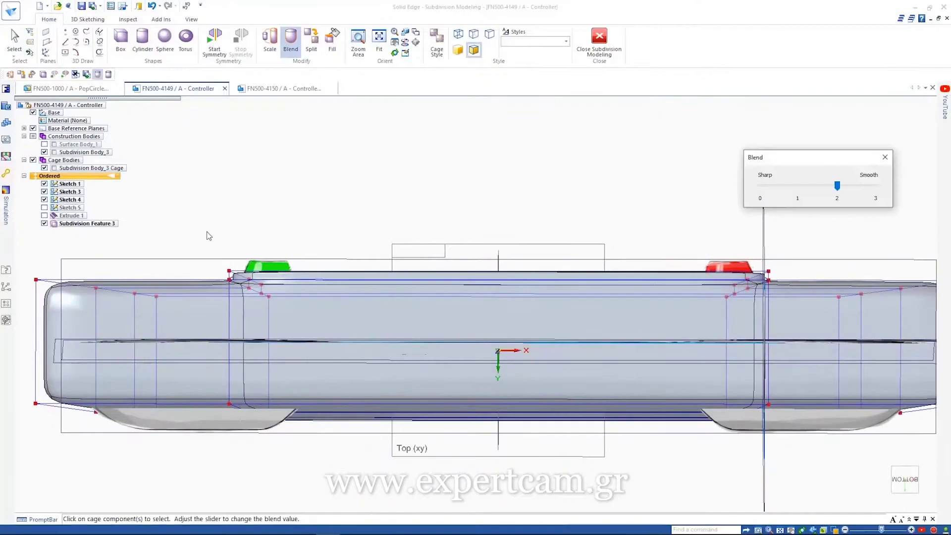
left_click_drag(204, 227, 787, 326)
middle_click_drag(600, 180, 667, 240)
left_click_drag(838, 186, 799, 186)
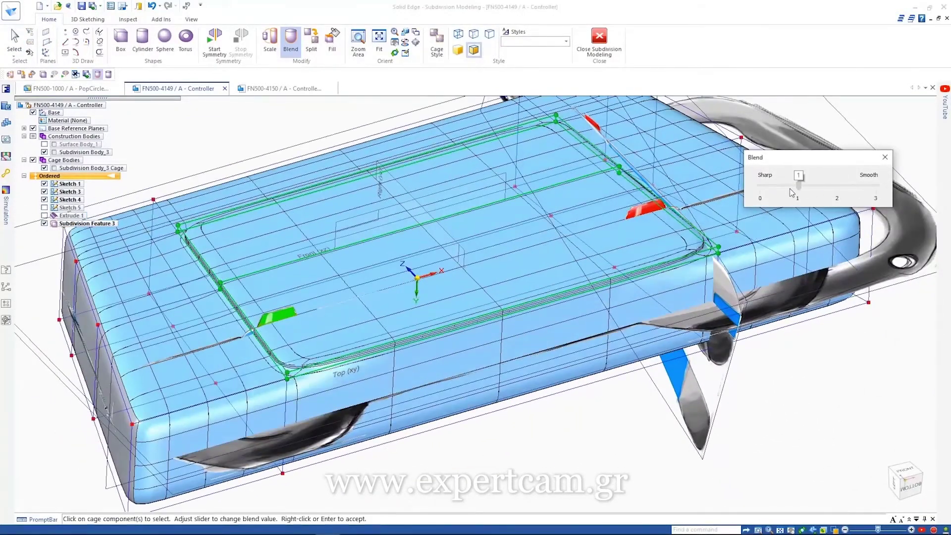
right_click(572, 462)
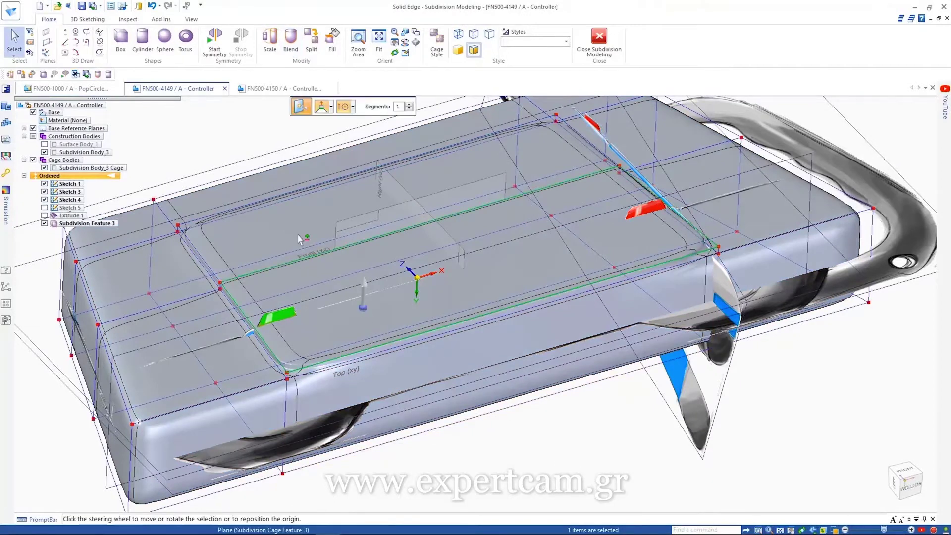
Extend the two display faces outward again and scale them down within their plane to form an inner border.
left_click_drag(369, 296, 325, 151)
left_click(270, 45)
left_click(368, 177)
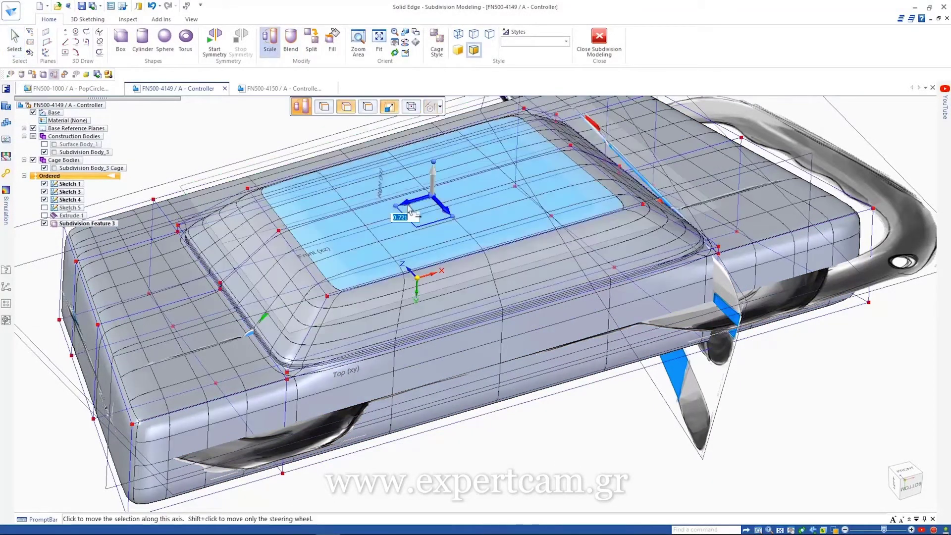
left_click(413, 204)
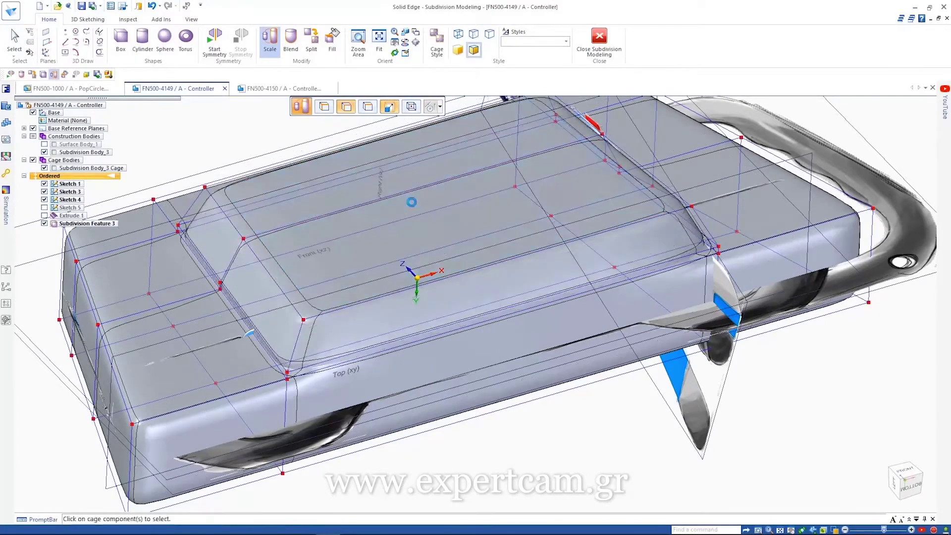
Move the inset display faces back flush with the frame and recess them to form the display pocket.
left_click_drag(306, 328, 294, 367)
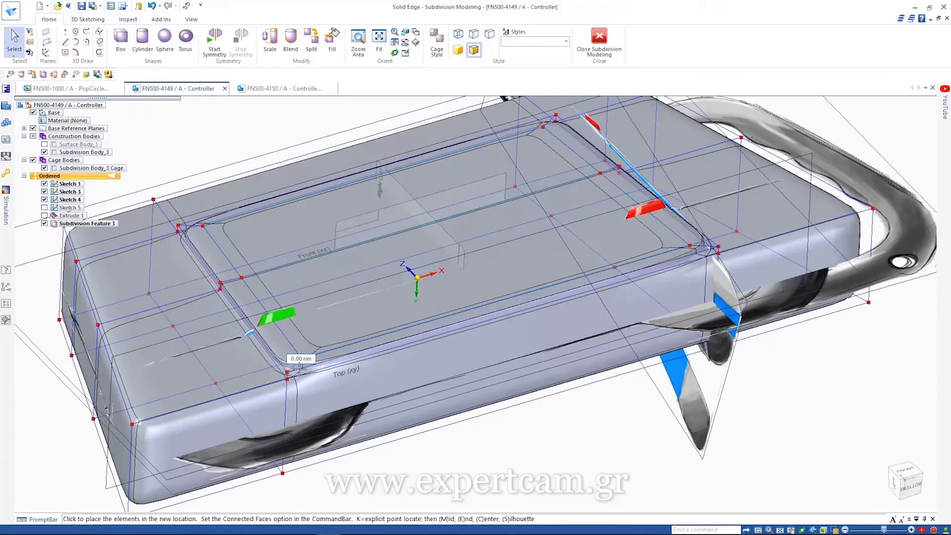
left_click(287, 379)
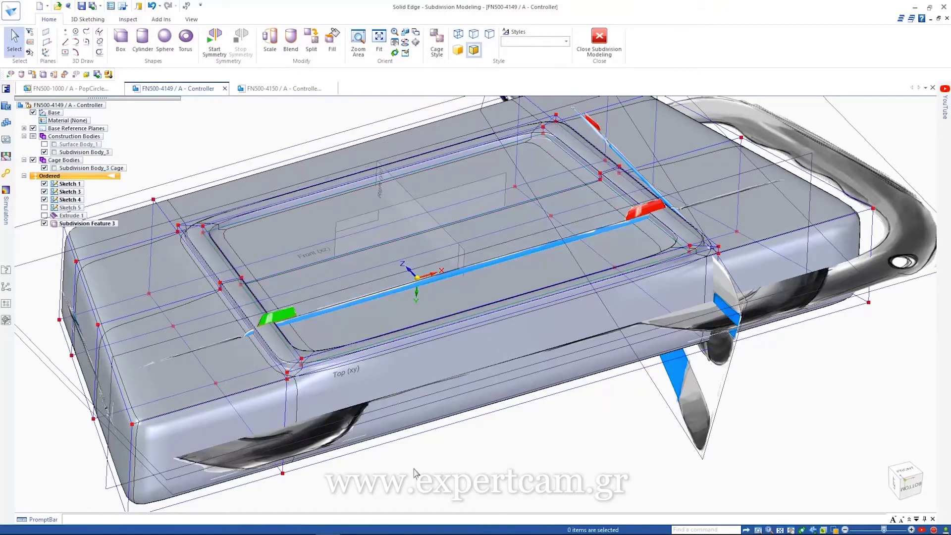
Start symmetry for the cage about the Right (yz) plane.
middle_click_drag(415, 474, 434, 429)
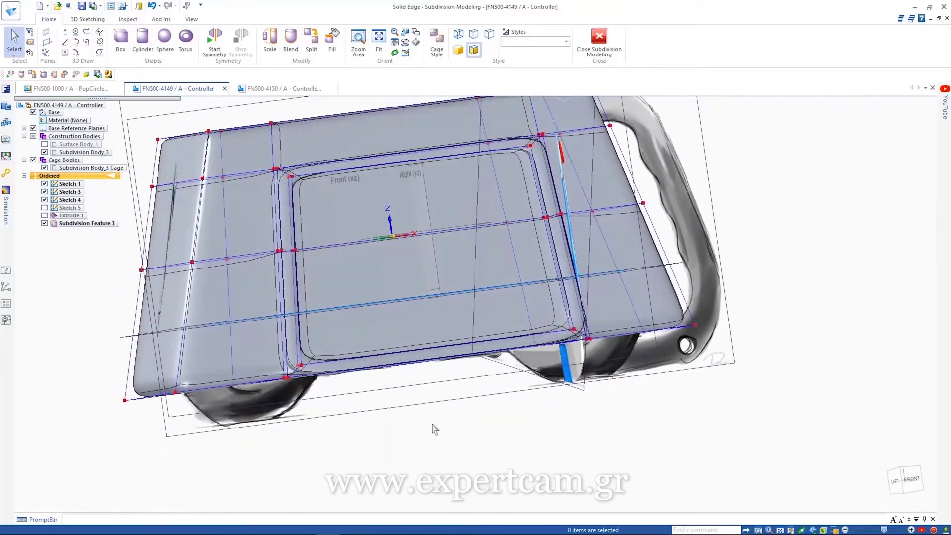
left_click(426, 192)
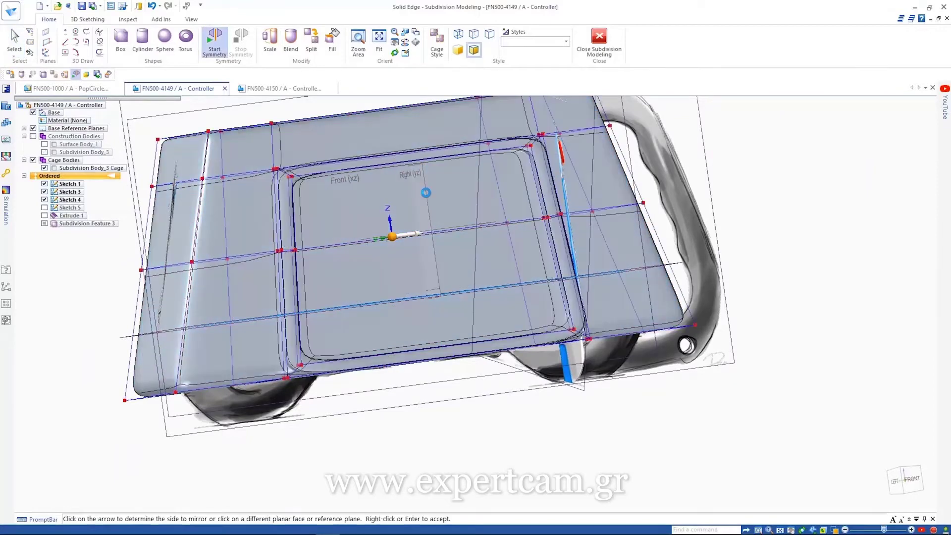
right_click(427, 192)
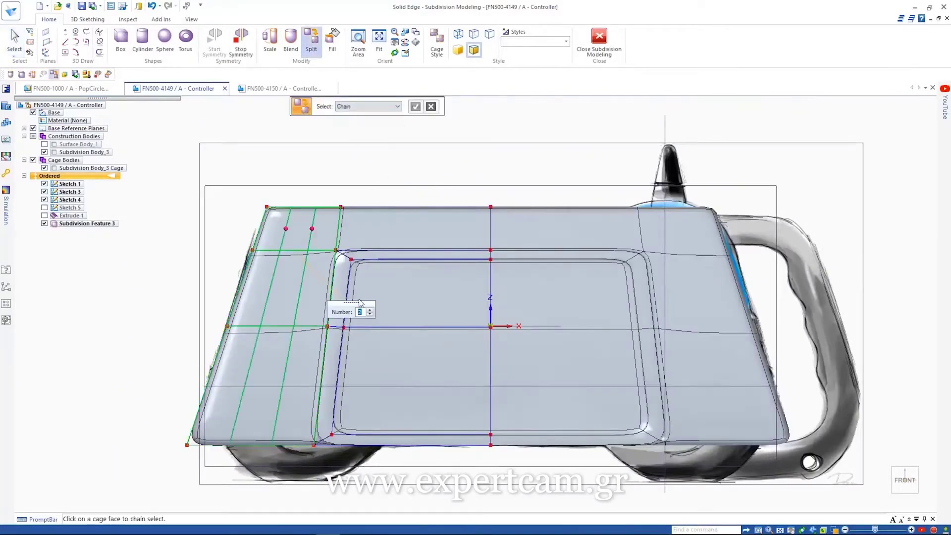
Split the outer column vertically once and add two vertical splits to the middle section, placed close together at the top notch's edge.
left_click(360, 304)
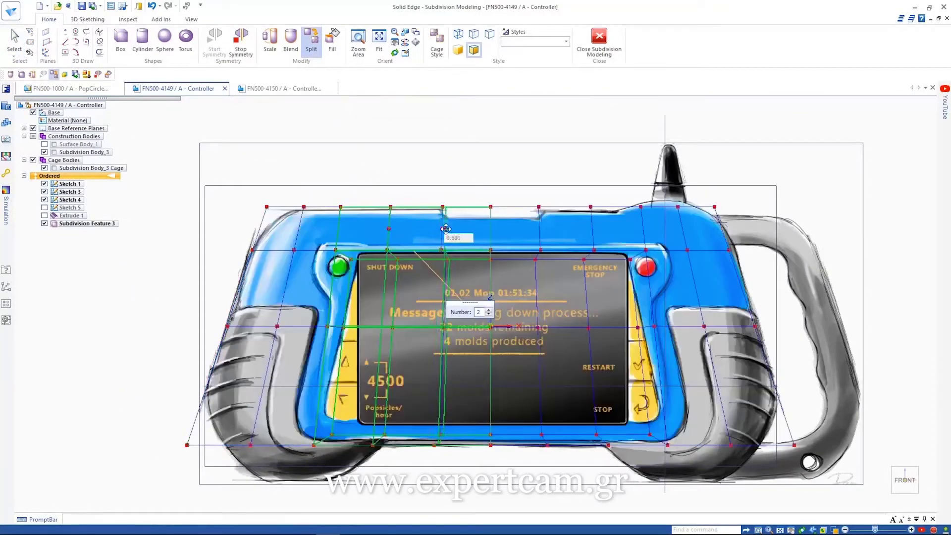
left_click_drag(391, 230, 436, 228)
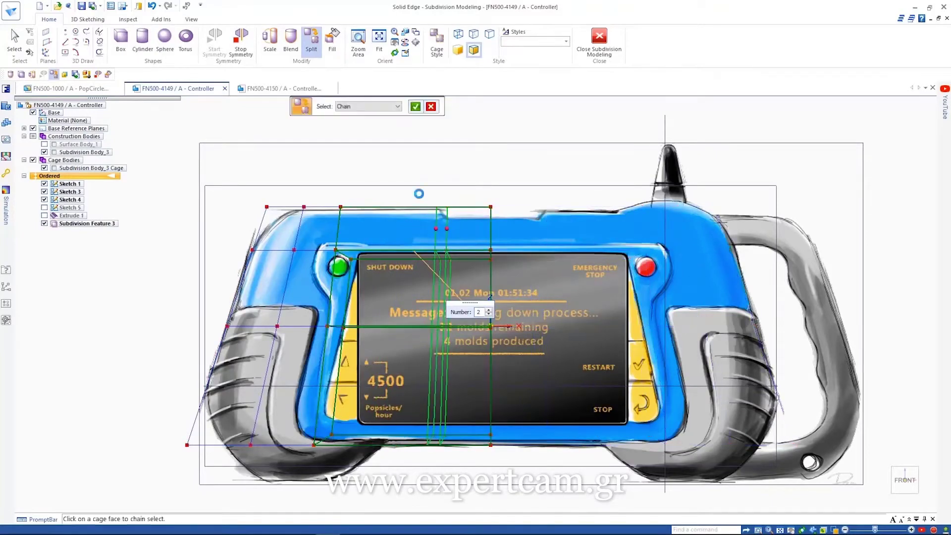
key("Escape")
Move the bottom cage faces beside the display down 30 mm to shape the lower grip.
middle_click_drag(396, 472, 389, 409)
scroll(255, 387, "up", 2)
left_click_drag(167, 354, 304, 450)
key("ctrl+t")
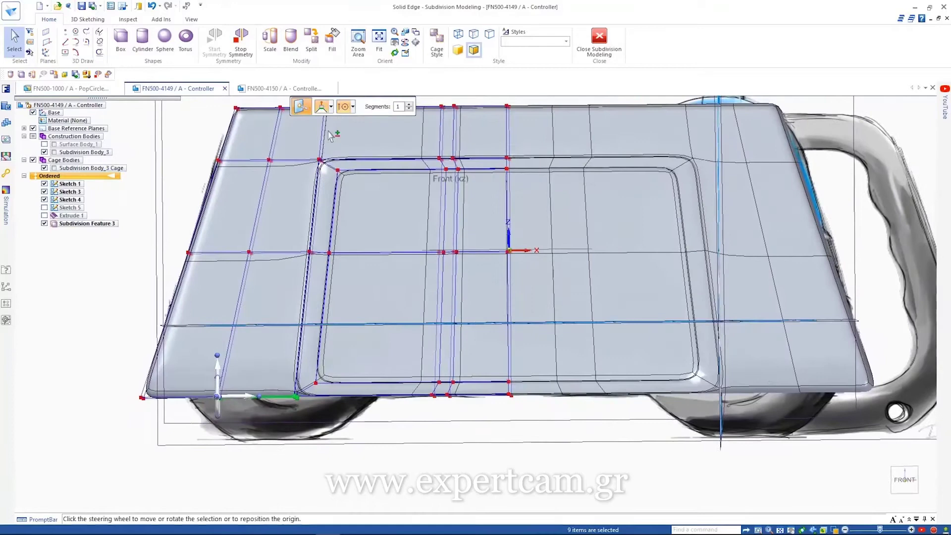
left_click(217, 367)
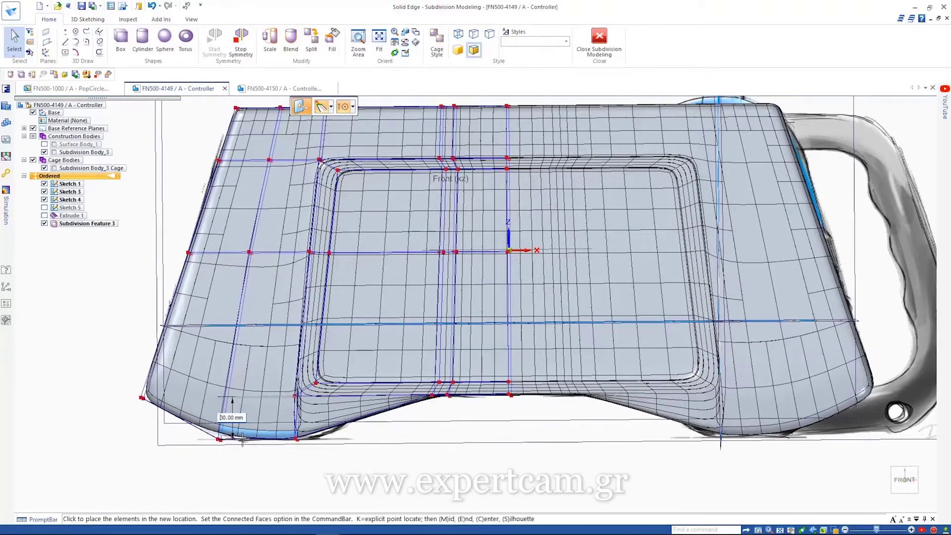
left_click(242, 439)
Move the outer lower corner of the grip about 35.6 mm up along the sloped side onto the sketch outline.
left_click(114, 412)
key("ctrl+f")
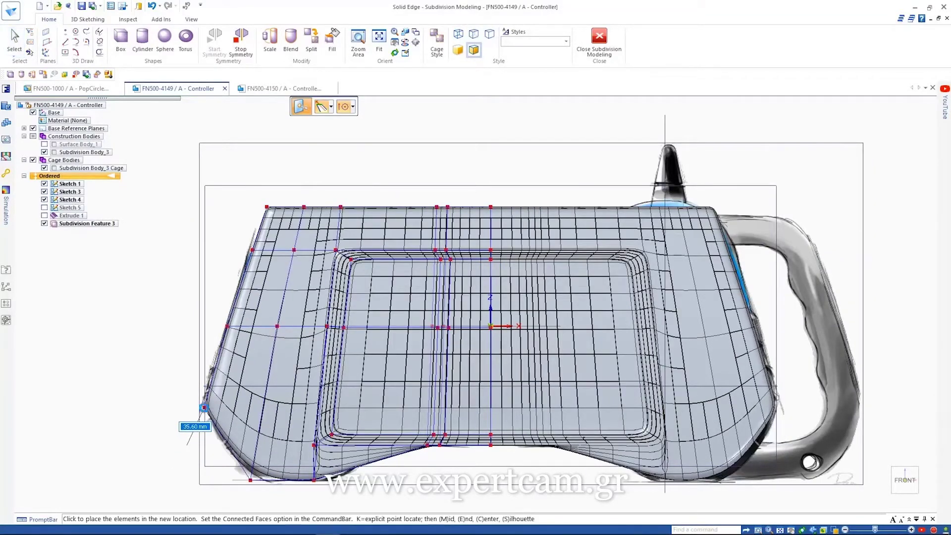
left_click(204, 408)
Set the blend of the controller's outer side and lower grip edges to 3.
right_click(320, 156)
left_click(341, 207)
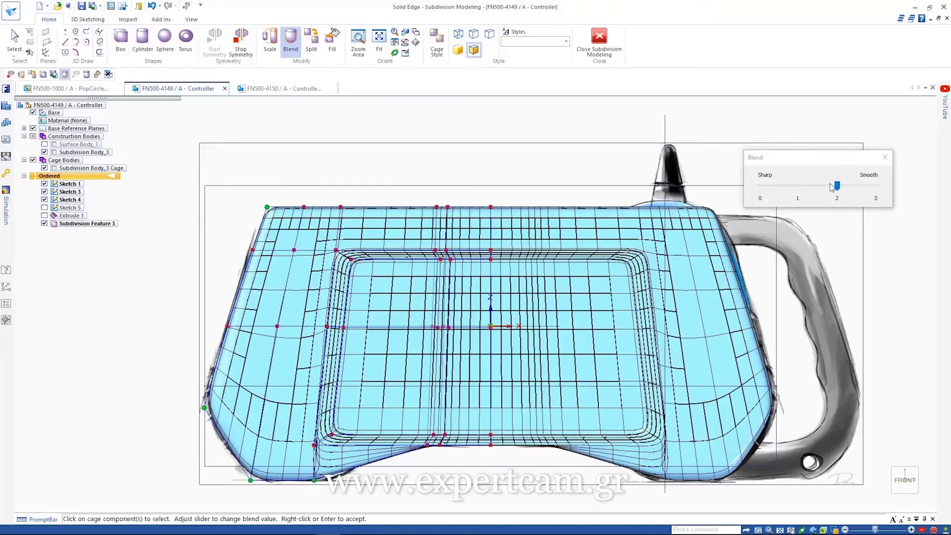
right_click(597, 152)
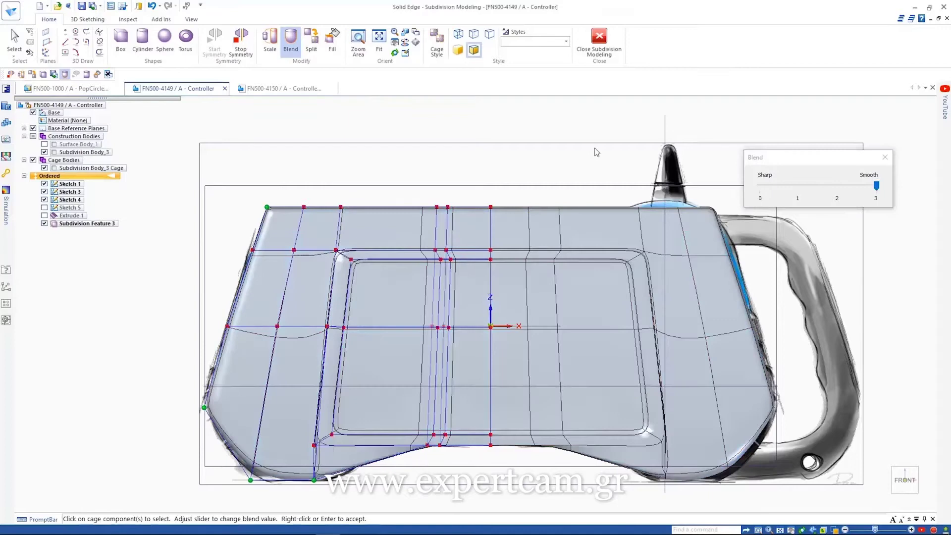
key("Escape")
Move the middle cage face on the controller's top side down about 9 mm to form the notch.
scroll(487, 202, "up", 5)
left_click(44, 152)
left_click(44, 152)
middle_click_drag(376, 161, 381, 174)
left_click(433, 217)
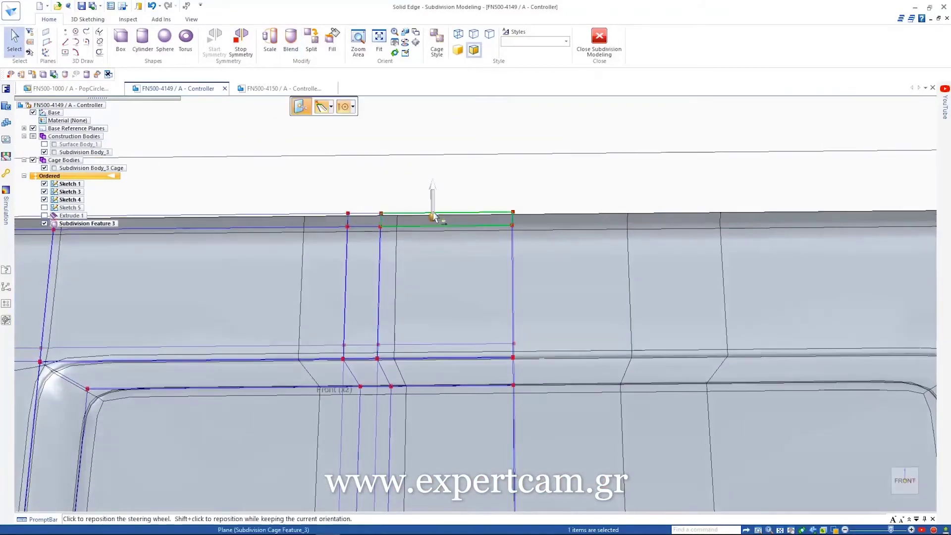
left_click_drag(434, 216, 436, 260)
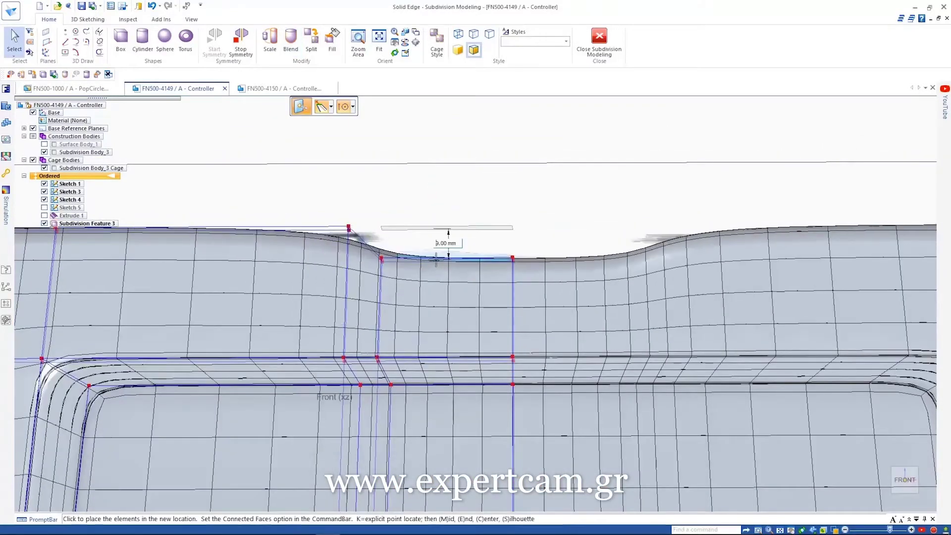
Place the lowered notch face and set the blend of the notch's slanted cage edges to 1.
left_click(437, 260)
right_click_drag(449, 207, 419, 207)
left_click_drag(332, 209, 398, 275)
left_click_drag(837, 186, 799, 186)
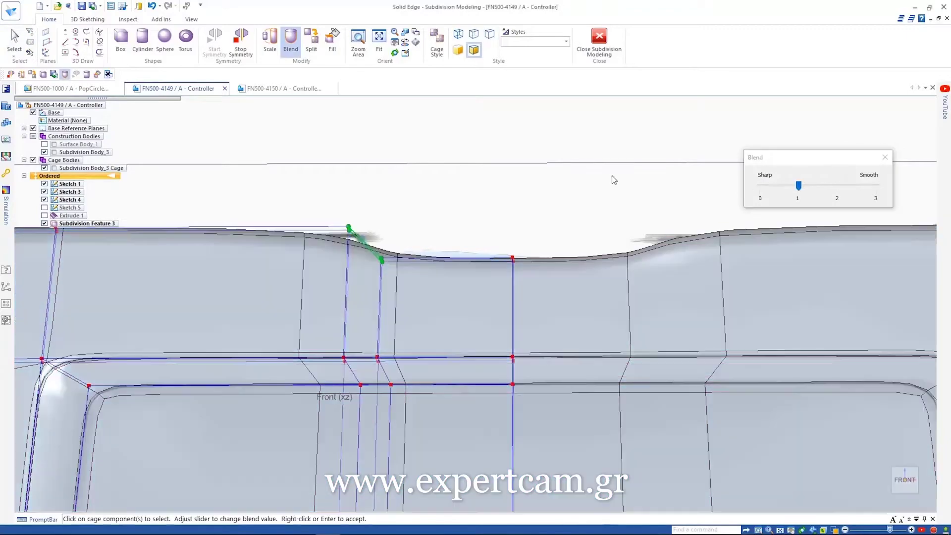
right_click(614, 180)
Stop the cage symmetry and display the blend values to examine them across the whole housing.
scroll(593, 183, "down", 10)
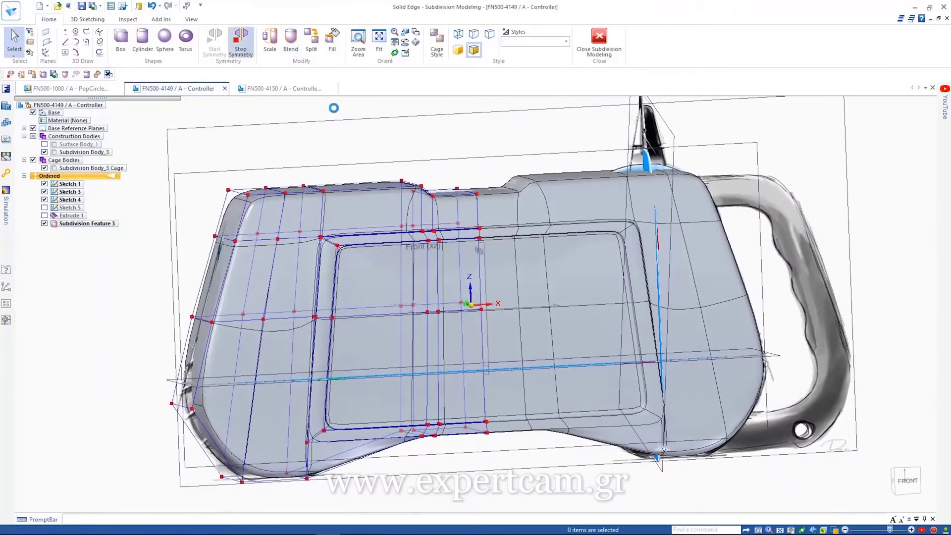
right_click(337, 110)
left_click(371, 171)
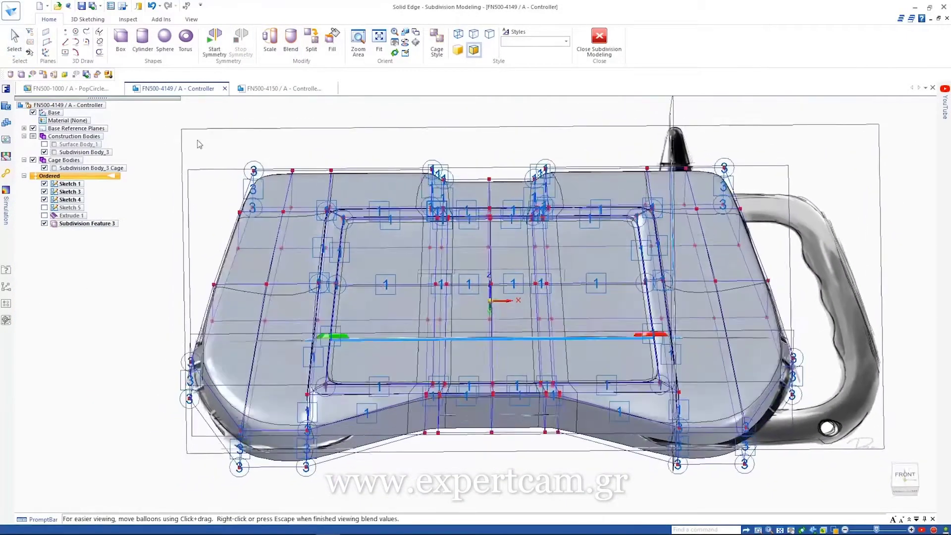
scroll(185, 372, "up", 6)
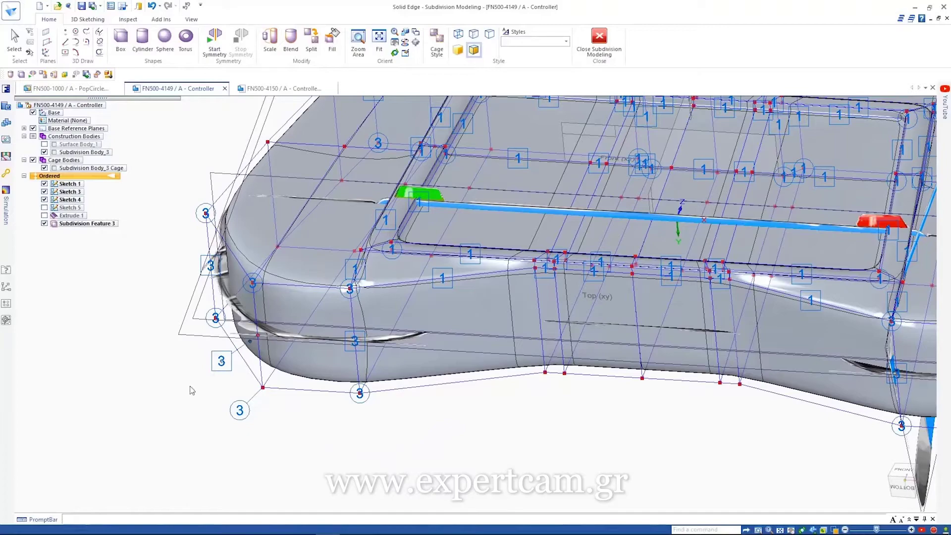
key("Escape")
key("ctrl+f")
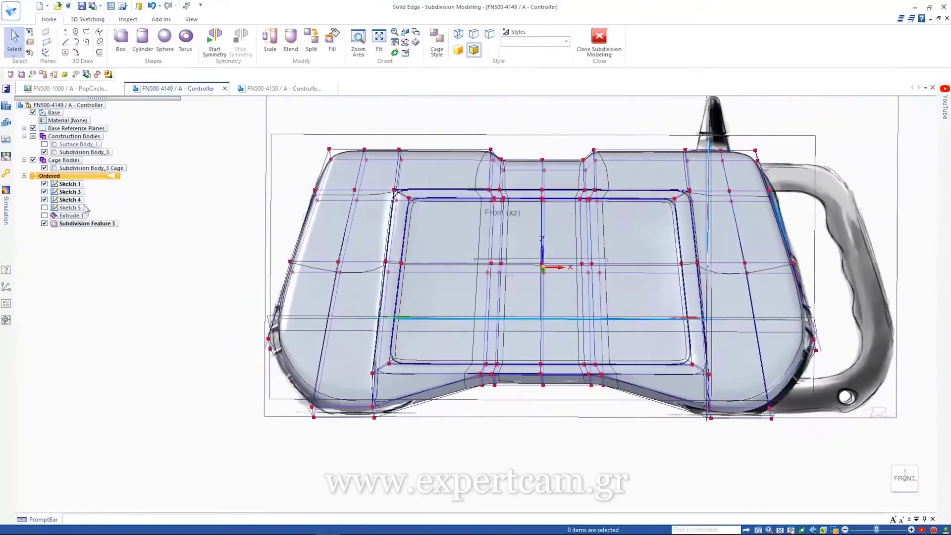
Create a subdivision box at the origin, 75 mm wide, 35 mm deep and 25 mm high, with 3 X segments.
left_click(120, 42)
type("75")
key("Tab")
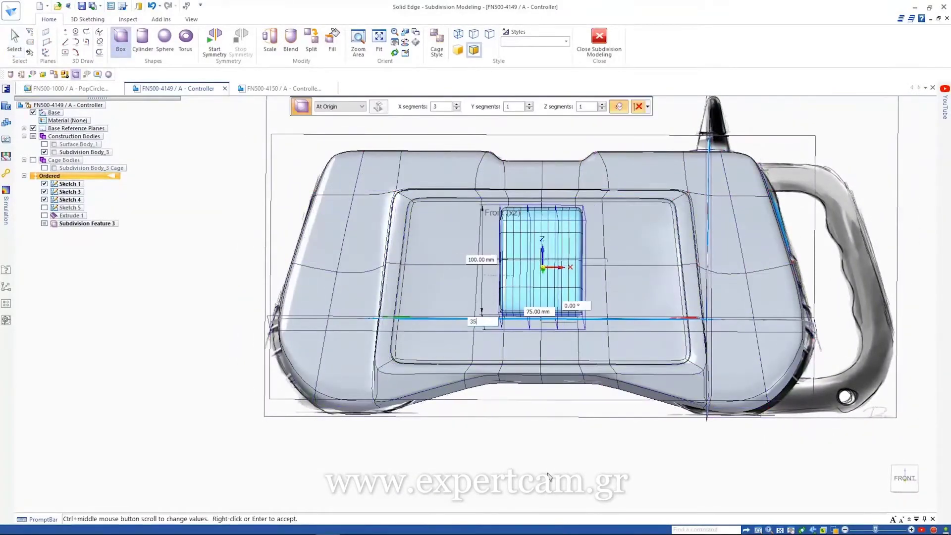
type("25")
key("Tab")
type("35")
key("Tab")
right_click(547, 473)
Move the new box about 212 mm diagonally onto the upper end of the sketched side handle.
middle_click_drag(556, 471, 585, 461)
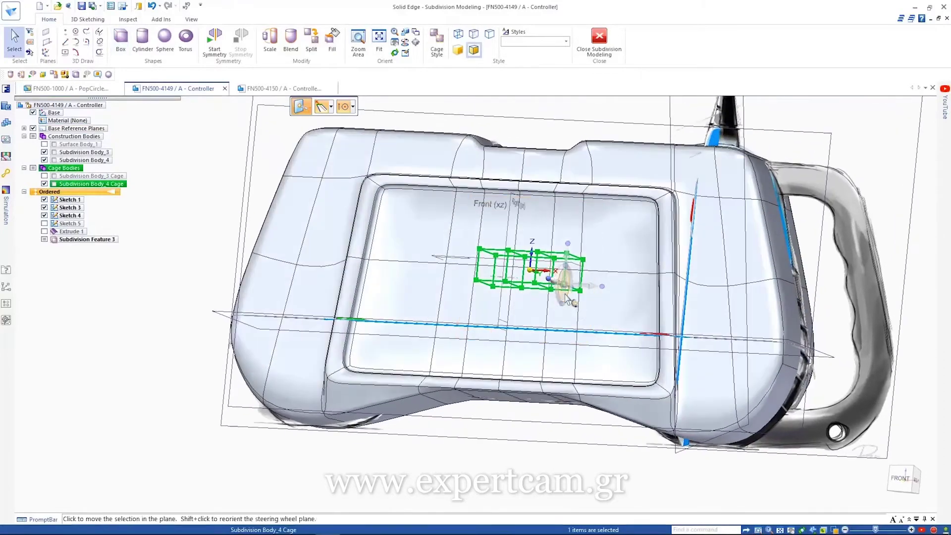
left_click(564, 279)
key("ctrl+f")
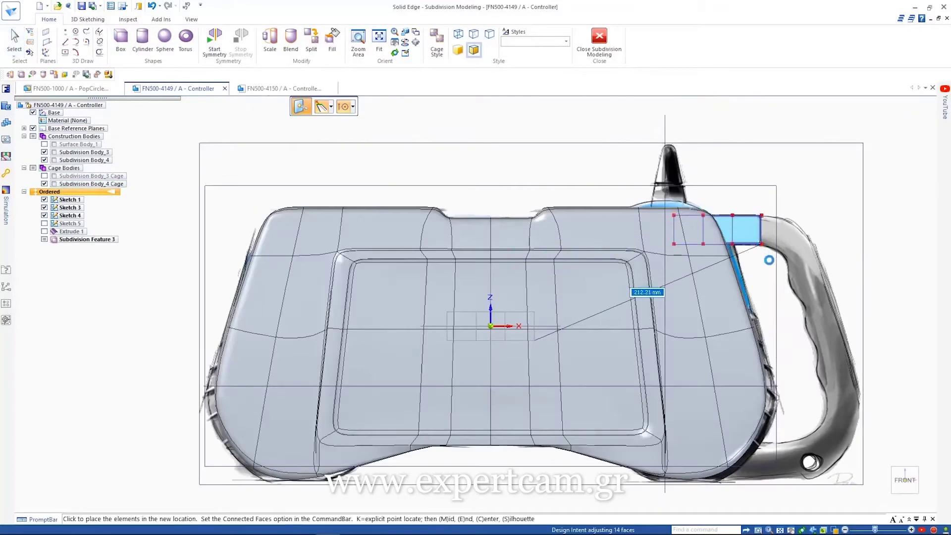
left_click(769, 259)
Extend the box's outer end face by rotating it around the handle's upper bend to follow the sketch.
scroll(769, 258, "up", 3)
middle_click_drag(769, 174, 738, 170)
key("Escape")
left_click(590, 178)
left_click(331, 108)
left_click(333, 134)
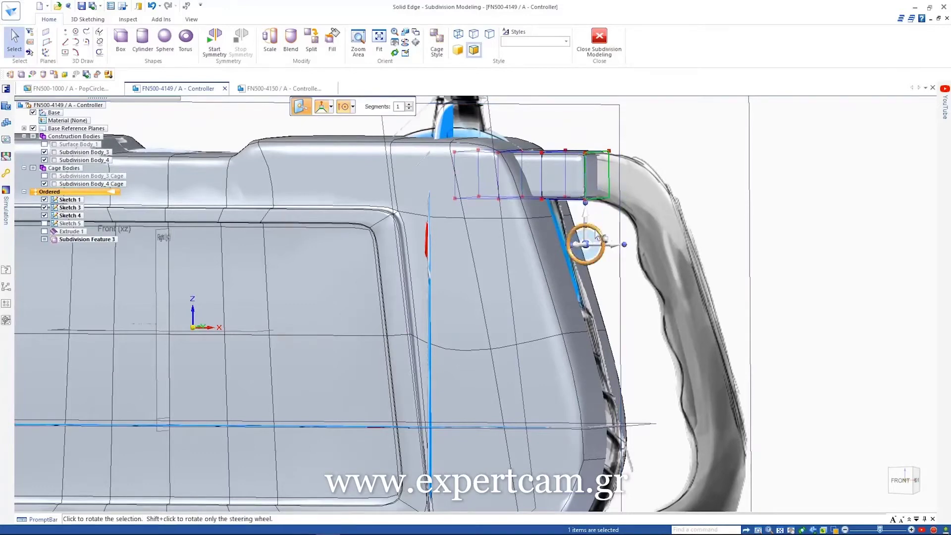
left_click_drag(653, 185, 663, 204)
left_click(662, 204)
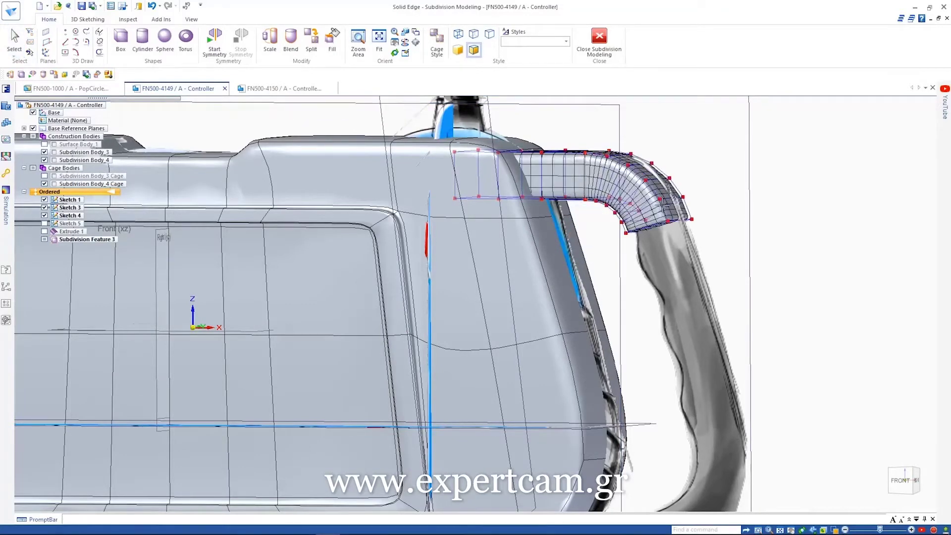
Extend the handle's end face in 7 segments down the straight grip section of the sketch.
scroll(662, 204, "down", 1)
middle_click_drag(663, 204, 643, 140, "shift")
left_click(583, 195)
double_click(399, 108)
type("7")
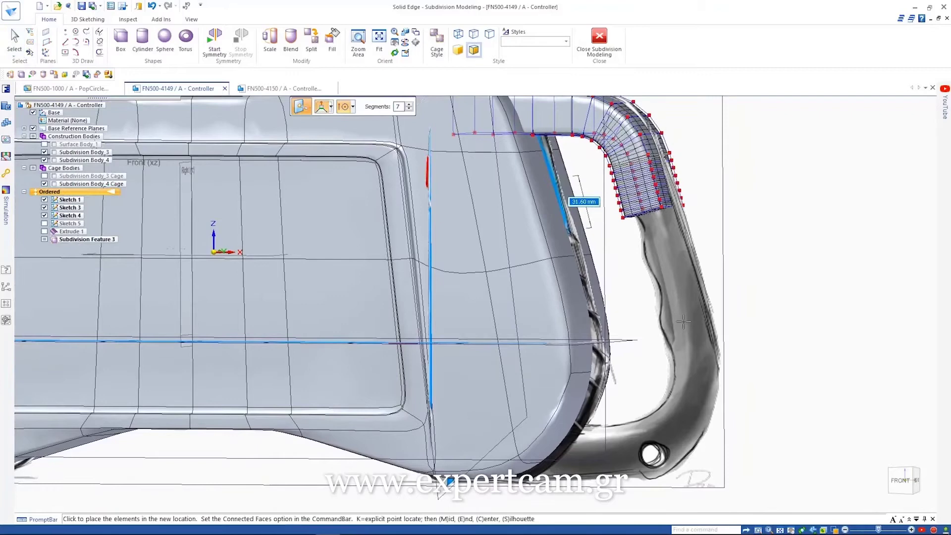
left_click(687, 329)
Sweep the handle's end face around the lower bend in 5 segments and extend it into the housing in 7 segments.
left_click(635, 380)
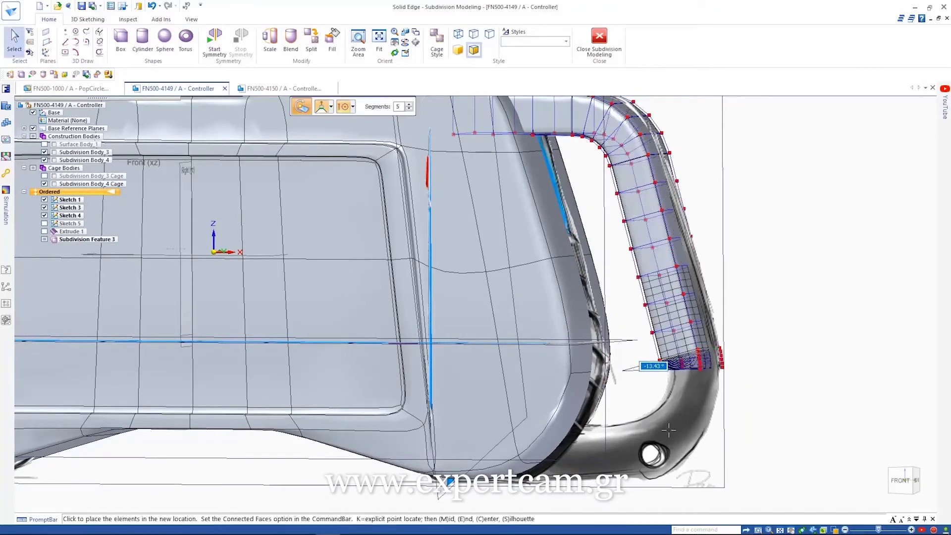
left_click(622, 378)
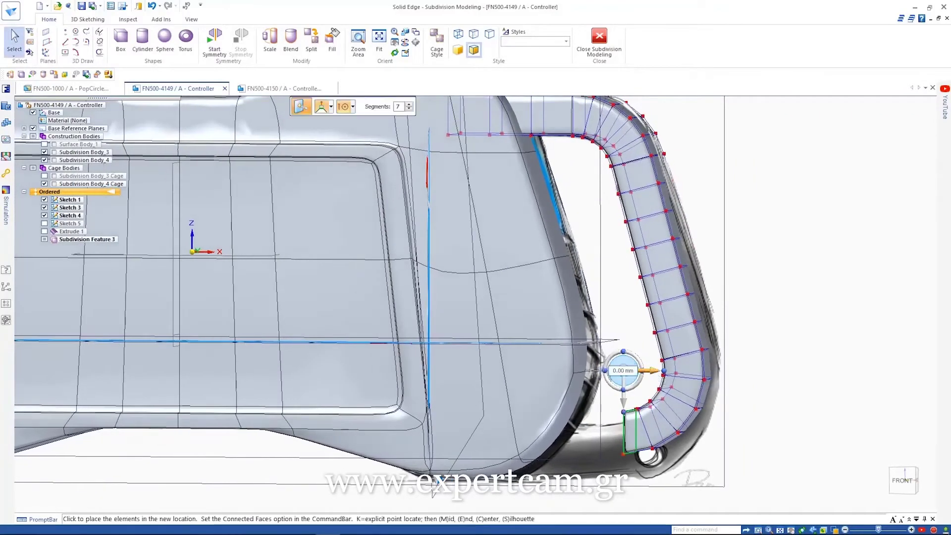
left_click(501, 373)
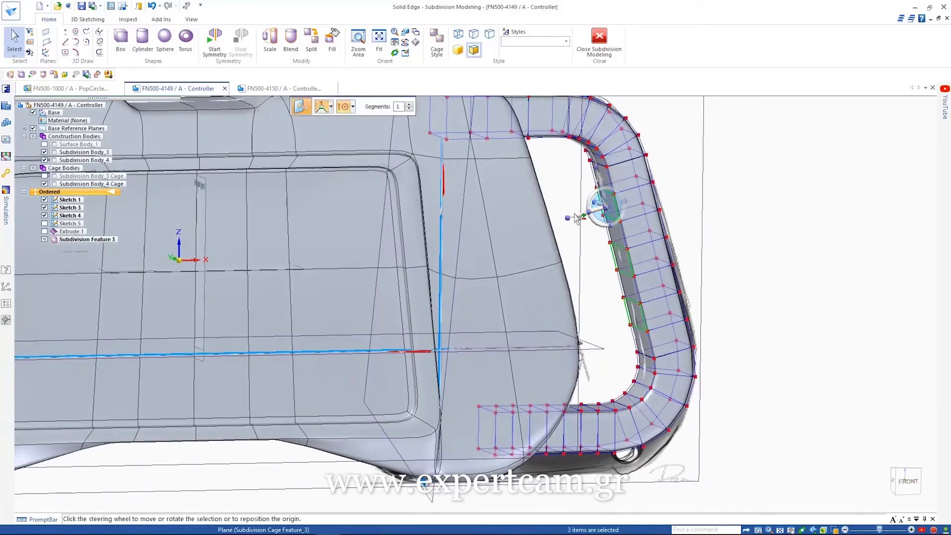
Move three alternating inner faces of the handle toward the housing as finger grips and set their edge blend to 3.
left_click(576, 218)
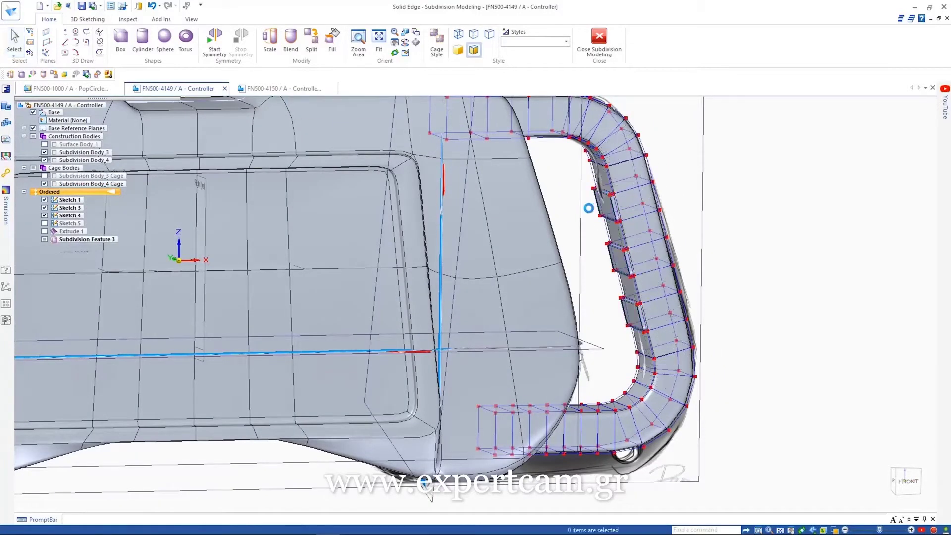
right_click_drag(624, 251, 586, 202)
left_click_drag(622, 231, 654, 391)
left_click_drag(838, 185, 875, 186)
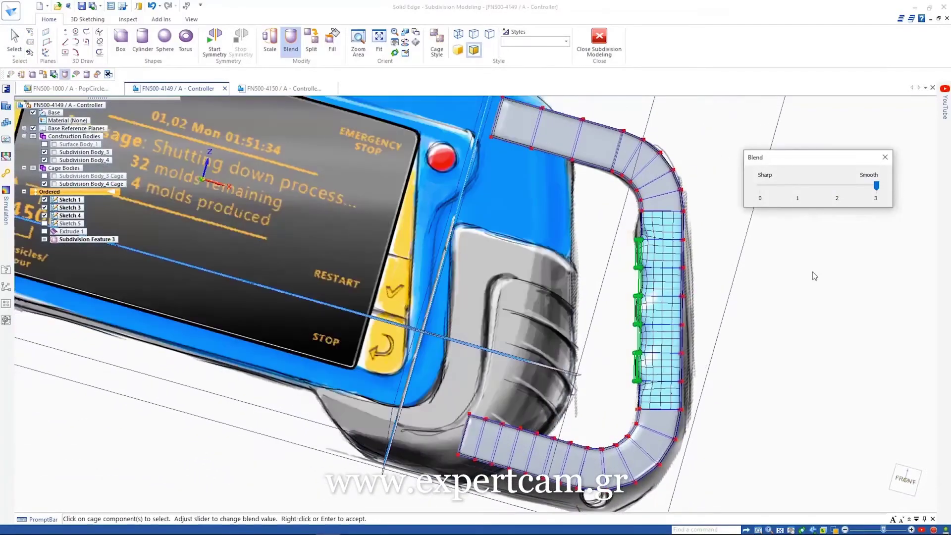
right_click(813, 273)
key("Escape")
Finish the subdivision modeling and toggle the main housing body to a design body.
left_click(600, 39)
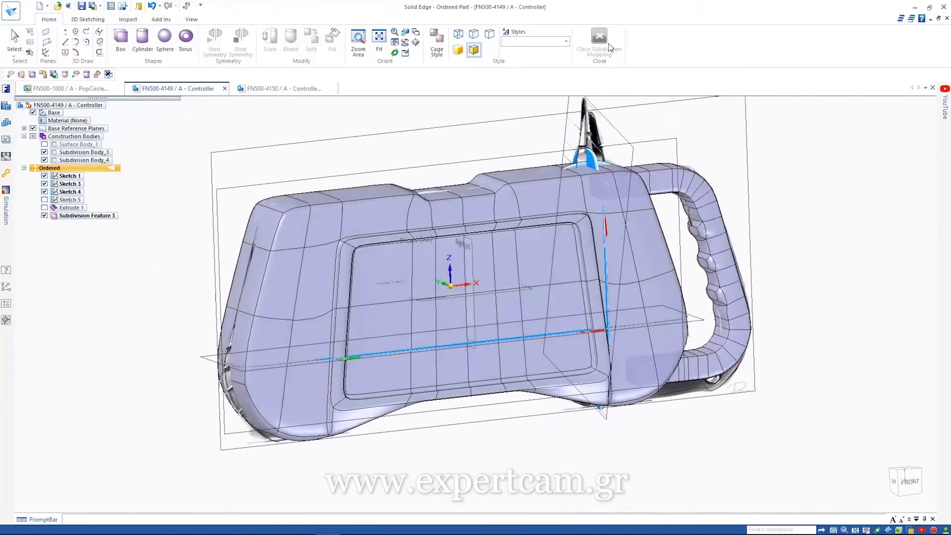
right_click(132, 152)
left_click(184, 157)
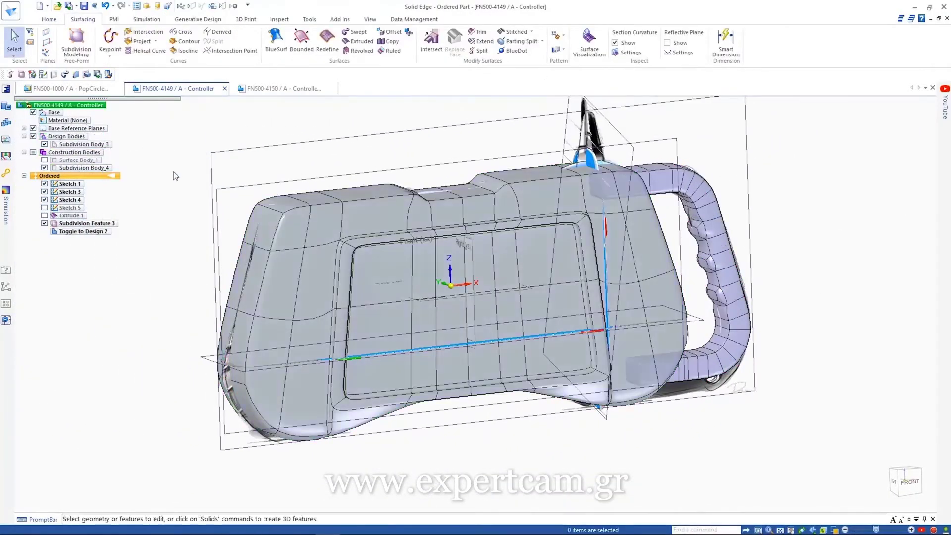
Show the Extrude 1 surface, split the housing faces around the outer lower grip with it, and hide the surface.
left_click(44, 216)
scroll(187, 237, "up", 2)
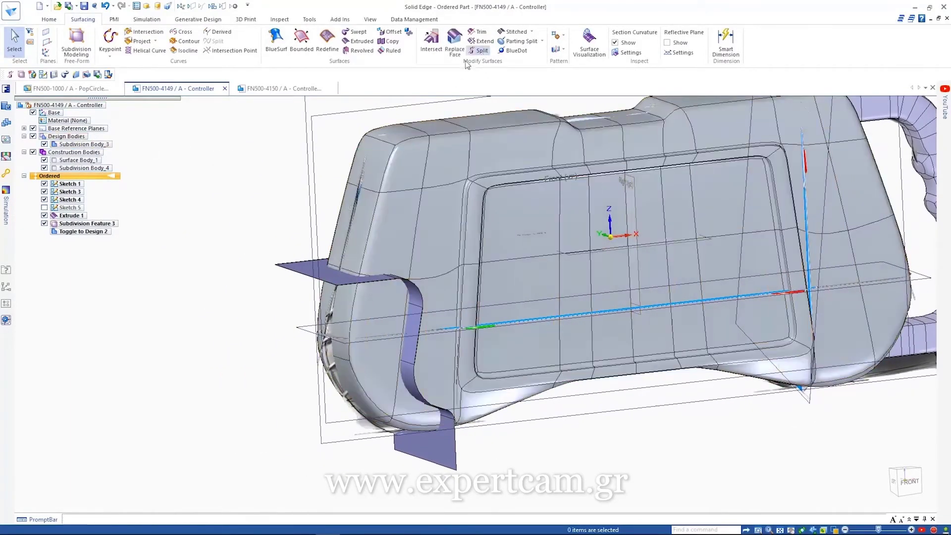
left_click(400, 172)
right_click(367, 203)
left_click(301, 268)
right_click(259, 236)
key("Escape")
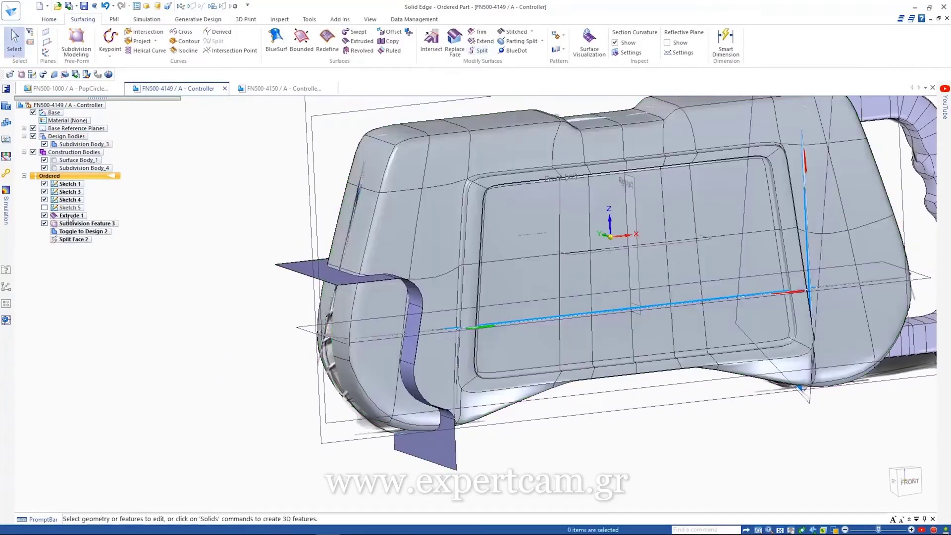
left_click(44, 215)
Thicken the split grip faces at the housing's lower outer corner by 3 mm.
left_click(49, 20)
left_click(371, 32)
left_click(392, 98)
scroll(350, 295, "up", 2)
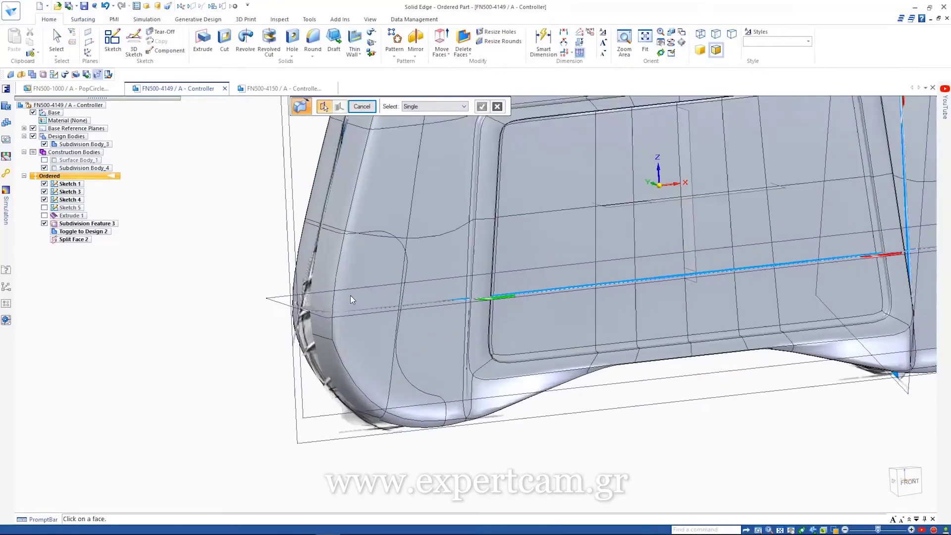
scroll(352, 299, "up", 1)
left_click(385, 219)
middle_click_drag(403, 432, 470, 204)
middle_click_drag(451, 371, 298, 340)
right_click(298, 327)
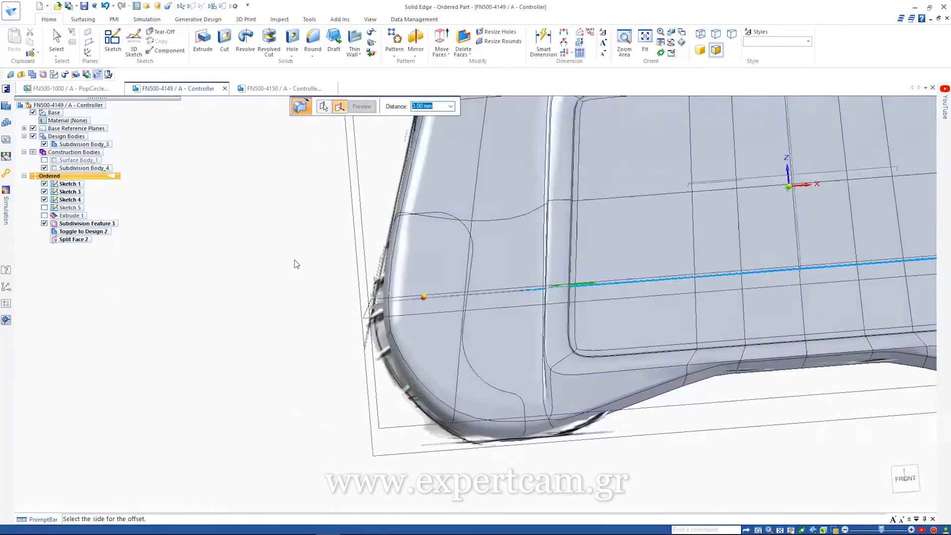
left_click(333, 203)
right_click(317, 201)
Paint the thickened grip feature with the Black (dull) style.
left_click(371, 19)
left_click(351, 50)
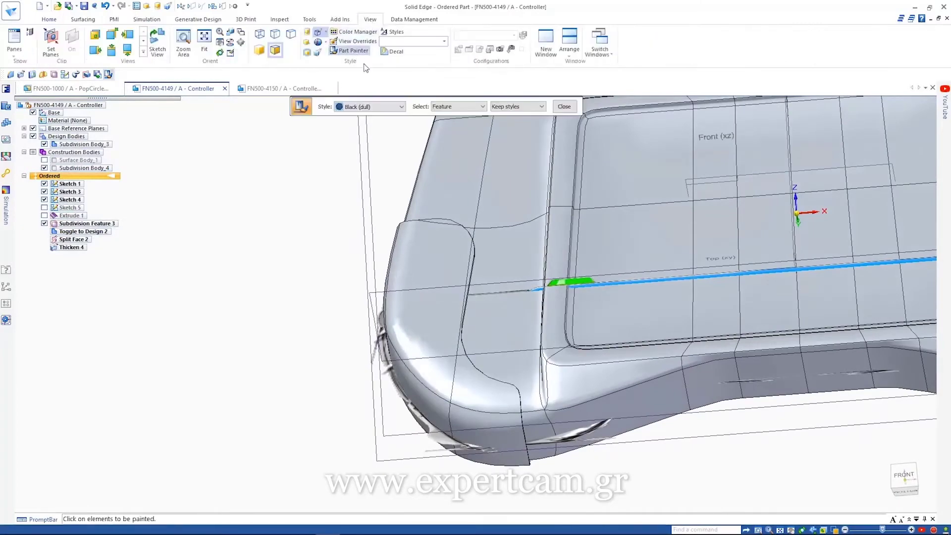
left_click(432, 246)
key("Escape")
scroll(285, 228, "down", 5)
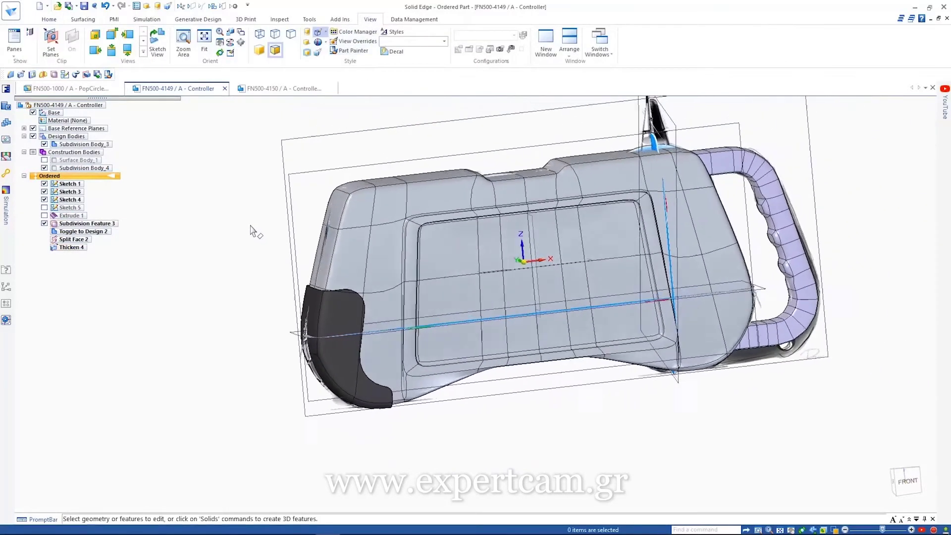
Hide and show the housing body to compare it with the sketch, and switch to the FN500-4150 controller document.
middle_click_drag(224, 223, 223, 223)
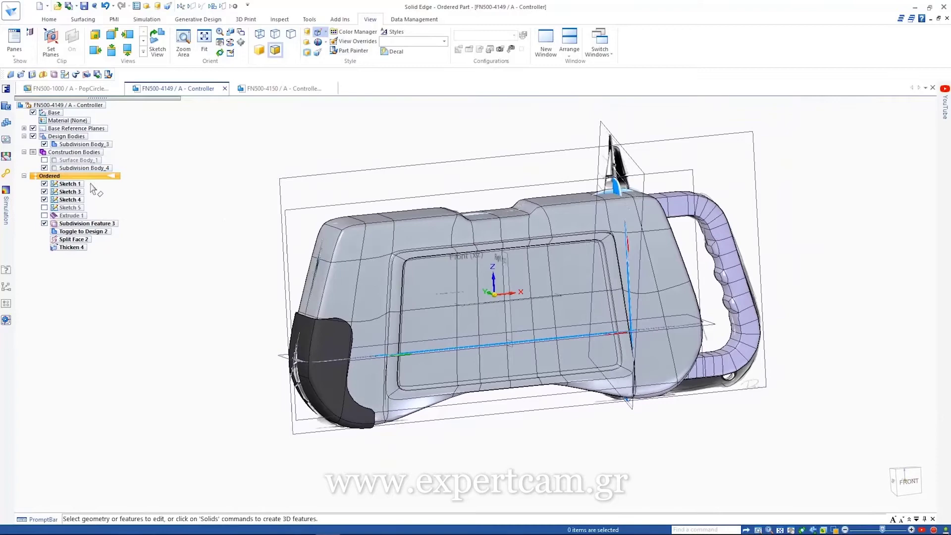
left_click(44, 144)
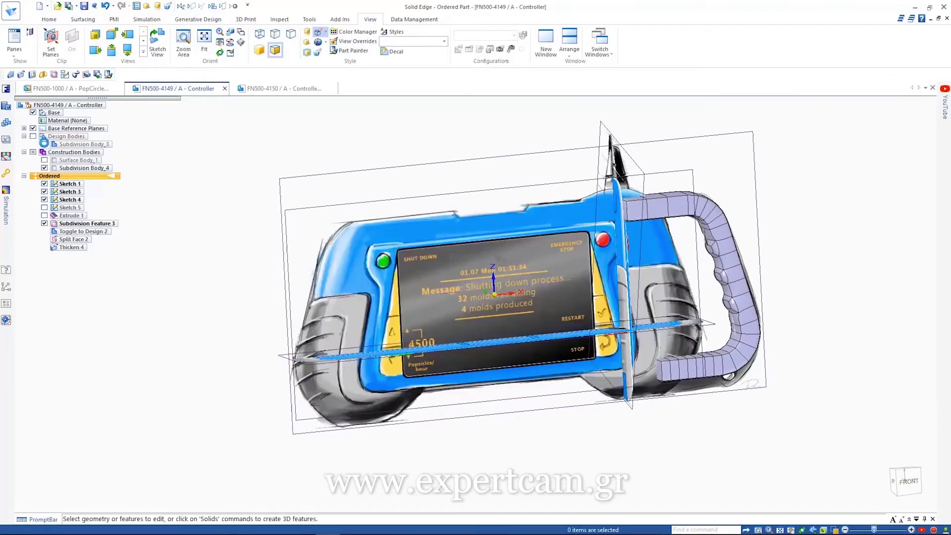
left_click(44, 144)
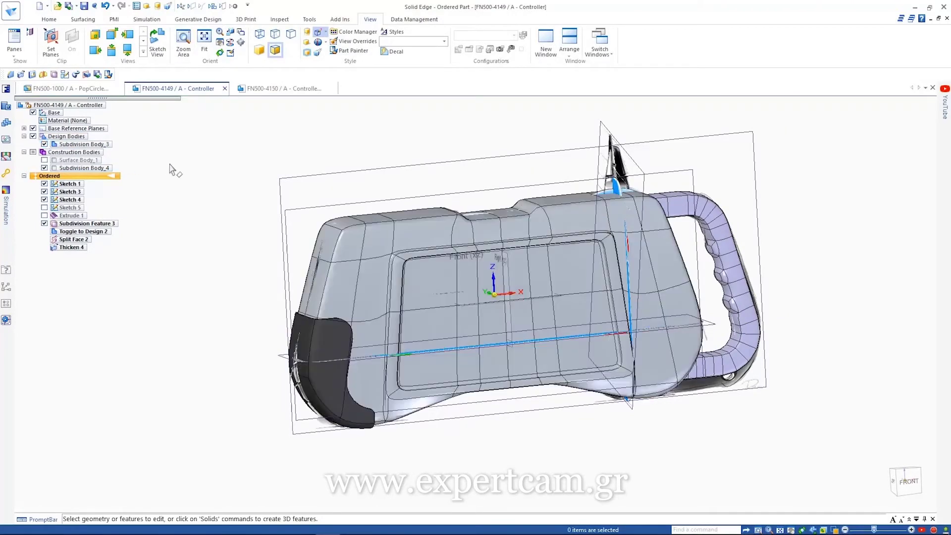
left_click(263, 90)
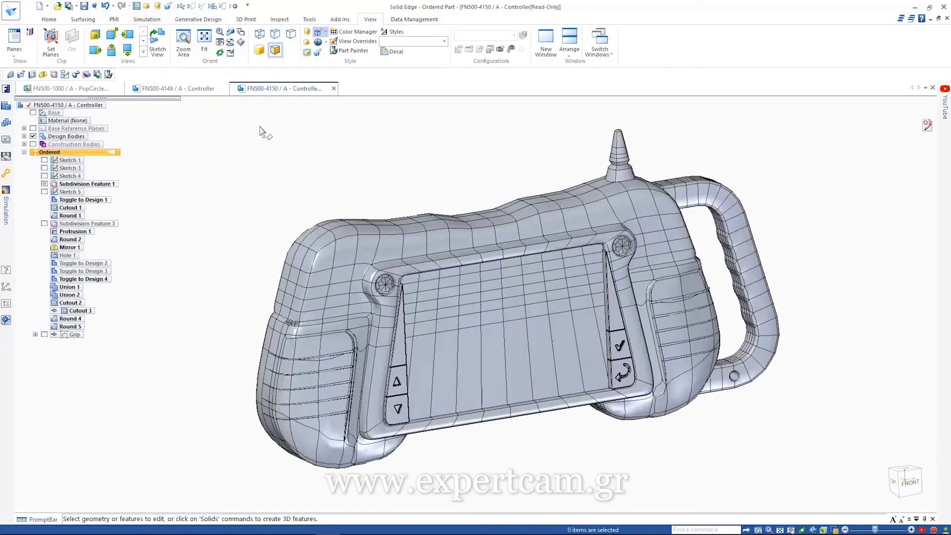